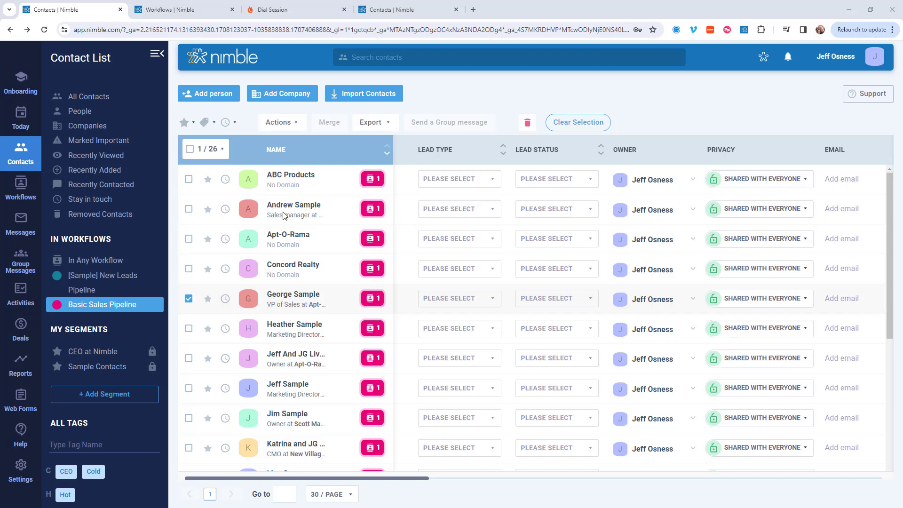
# - Review the call disposition buttons in PhoneBurner, and open the automations of the Demo Pipeline workflow in Nimble
pyautogui.click(267, 12)
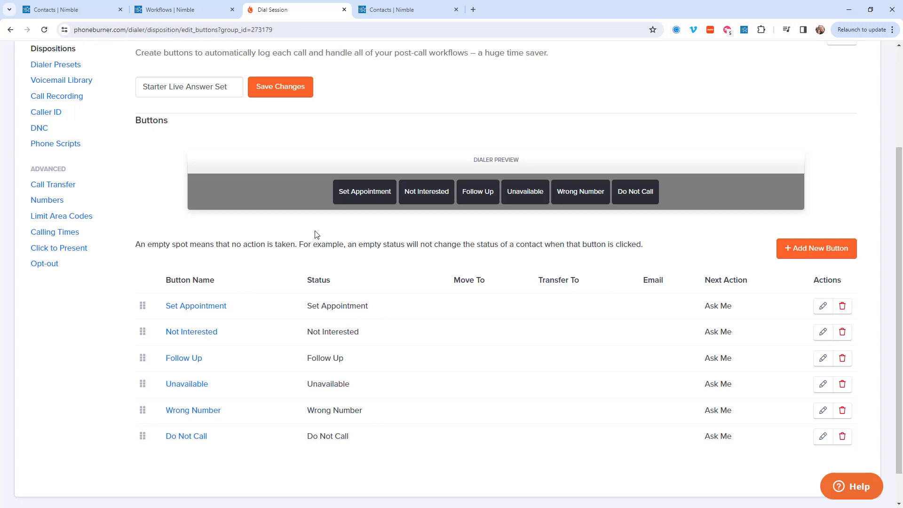
pyautogui.click(69, 16)
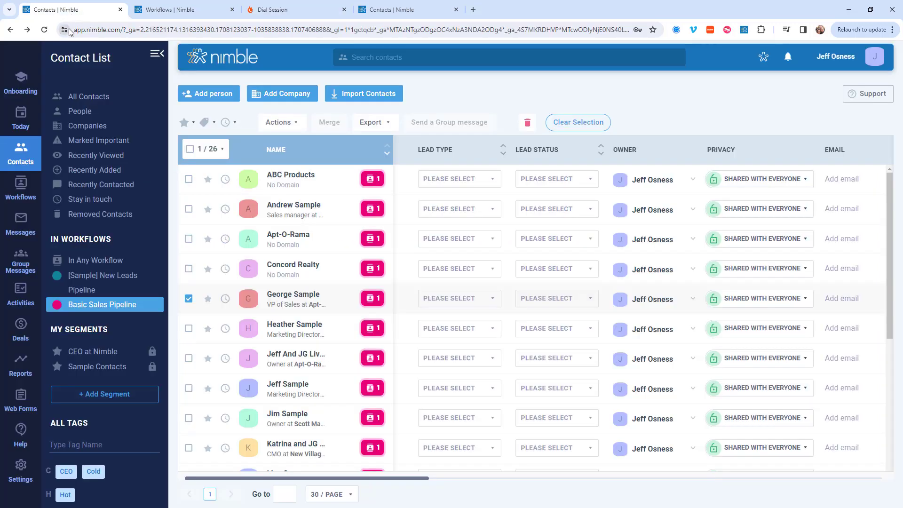
pyautogui.click(25, 191)
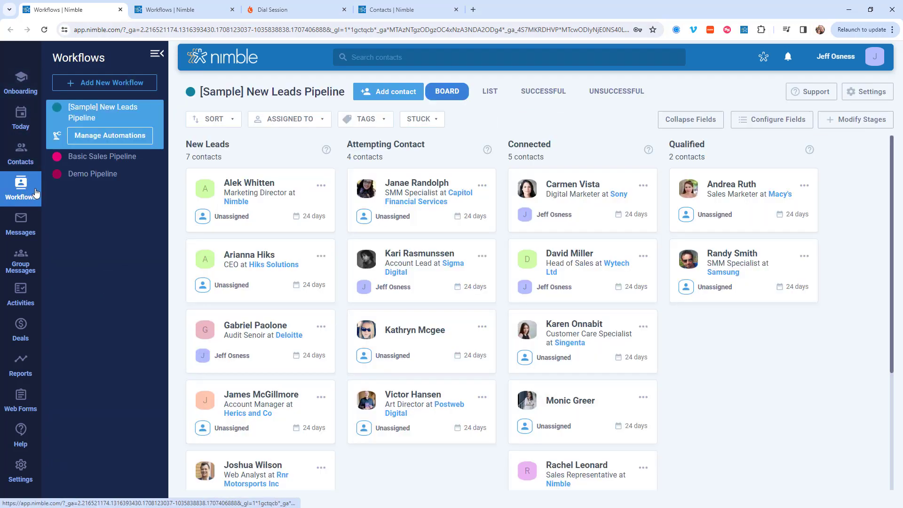
pyautogui.click(81, 175)
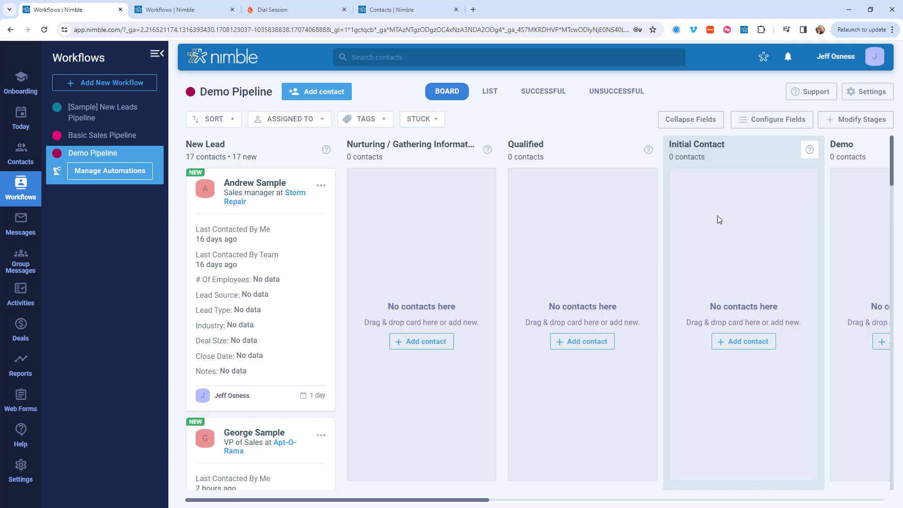
pyautogui.click(98, 173)
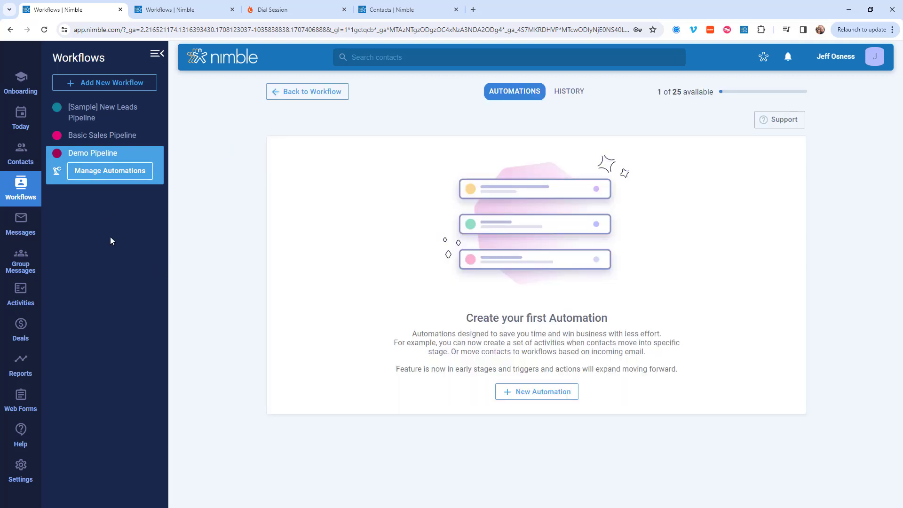
# - Start a Demo Pipeline automation triggered by PhoneBurner Call Done, with the call status "Set Appointment" copied from PhoneBurner's disposition list
pyautogui.click(521, 391)
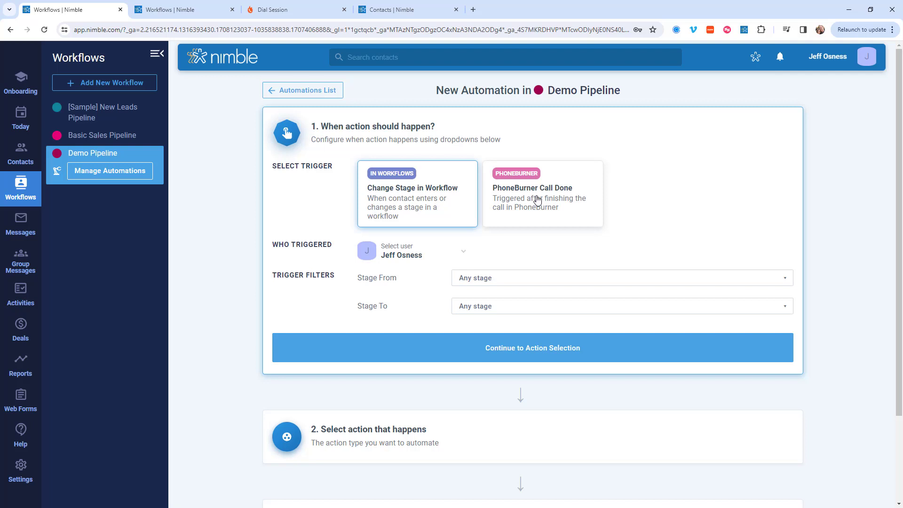
pyautogui.click(538, 199)
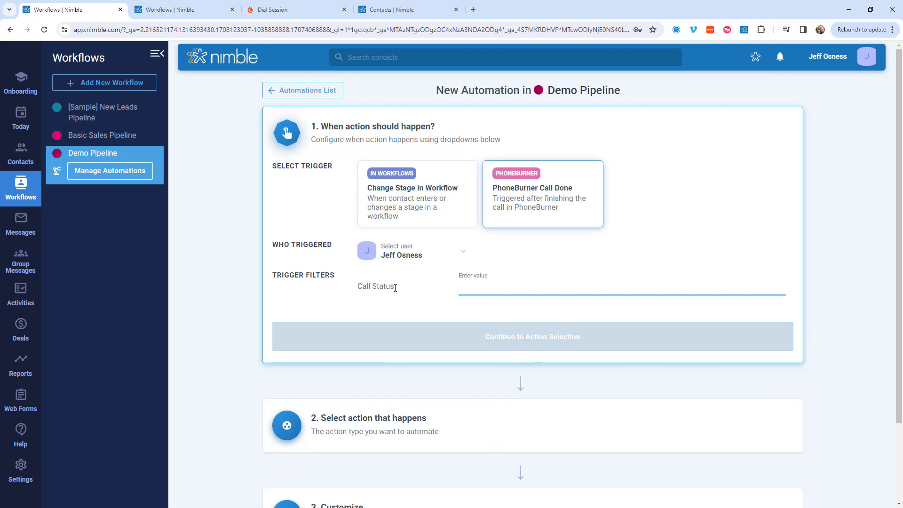
pyautogui.moveTo(396, 287); pyautogui.dragTo(359, 286)
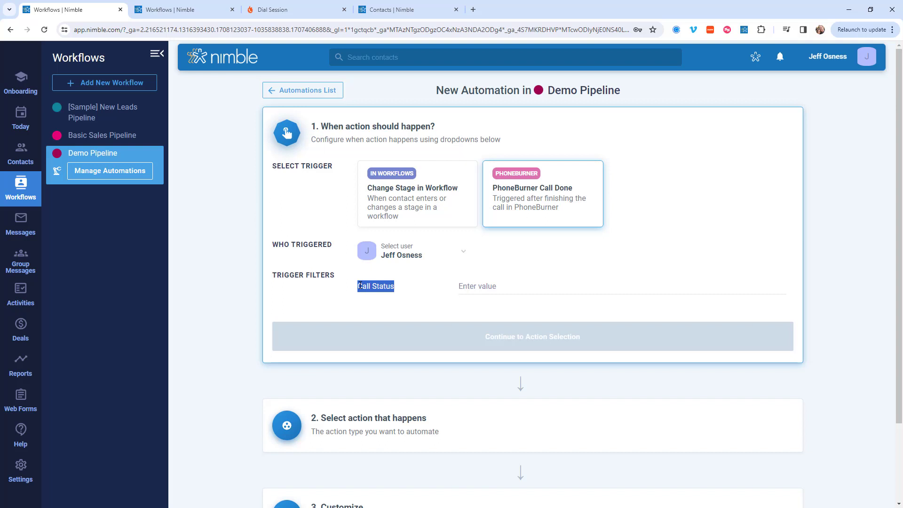
pyautogui.click(287, 8)
pyautogui.moveTo(372, 307); pyautogui.dragTo(306, 307)
pyautogui.hotkey('ctrl', 'c')
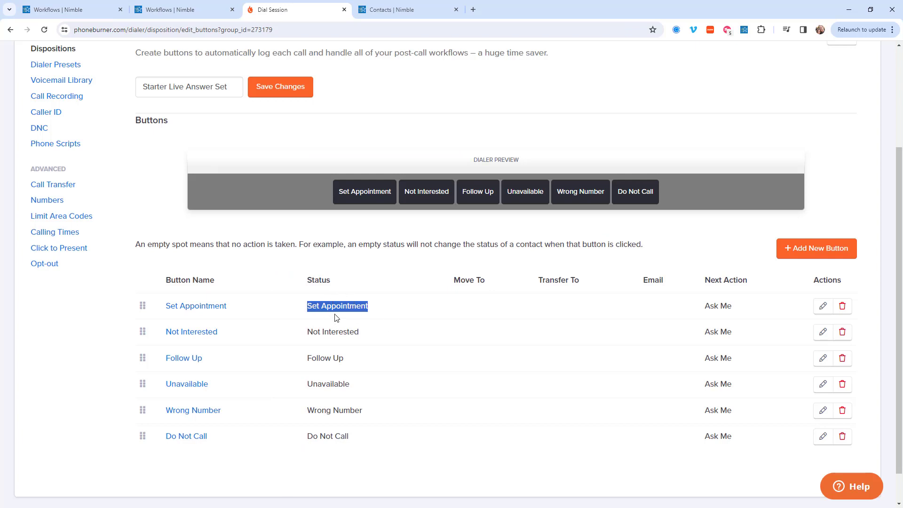
pyautogui.click(70, 10)
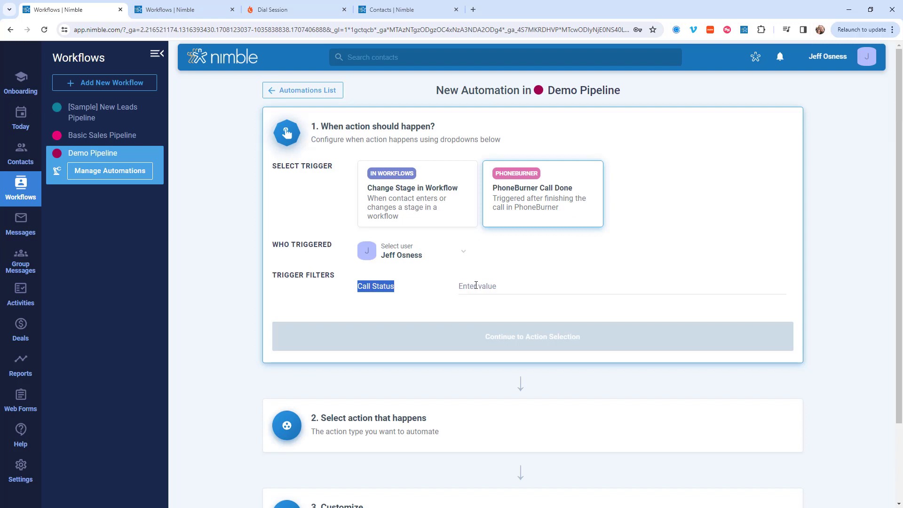
pyautogui.click(476, 285)
pyautogui.hotkey('ctrl', 'v')
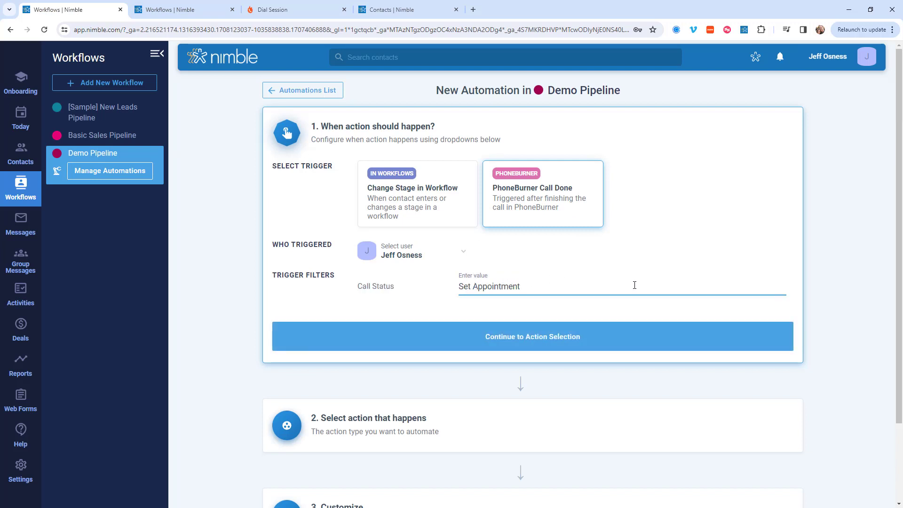
pyautogui.click(541, 339)
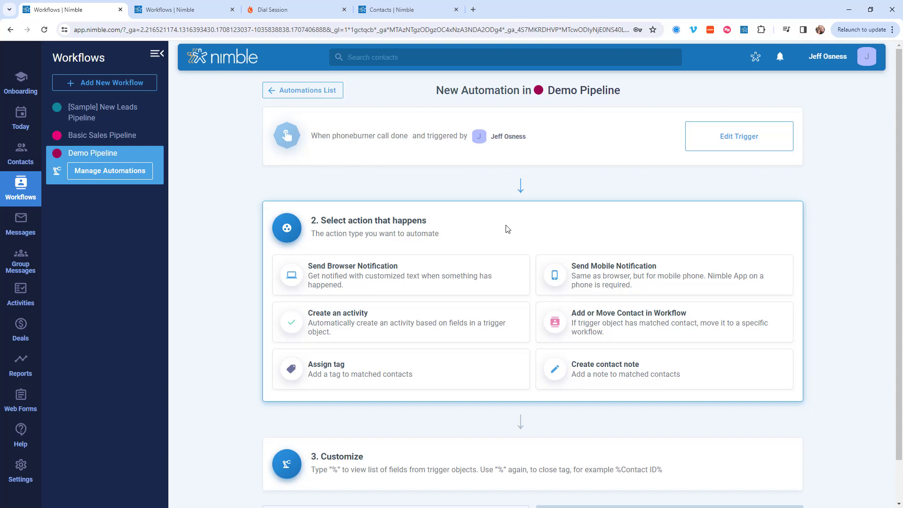
# - Add the Add or Move Contact in Workflow action with the Demo stage and finalize the automation
pyautogui.click(629, 320)
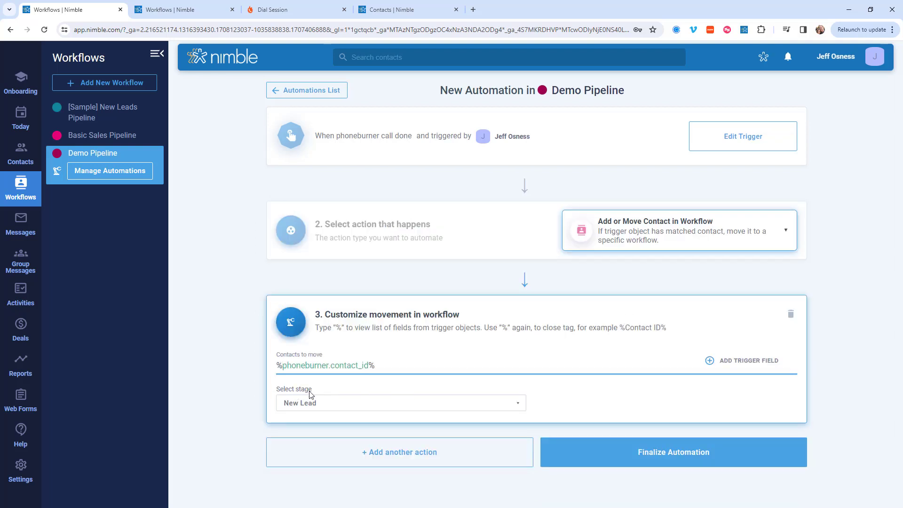
pyautogui.click(359, 409)
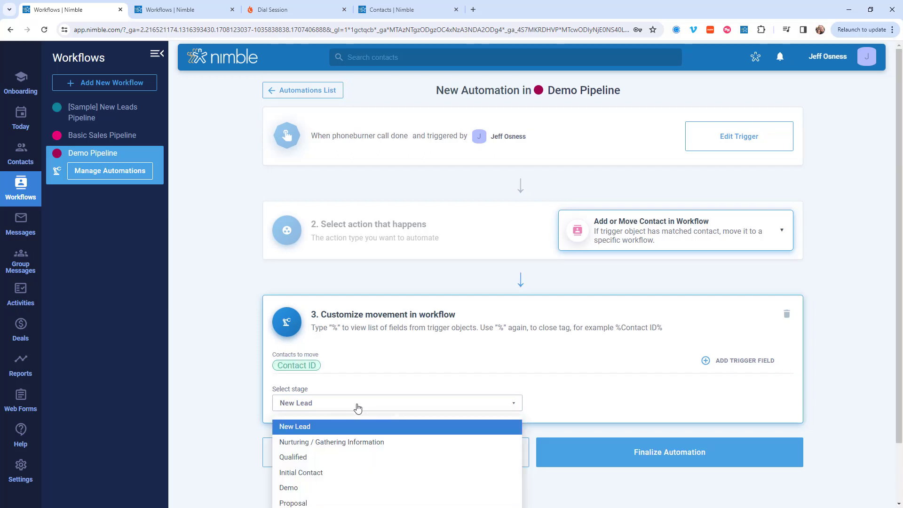
pyautogui.scroll(-1, 499, 393)
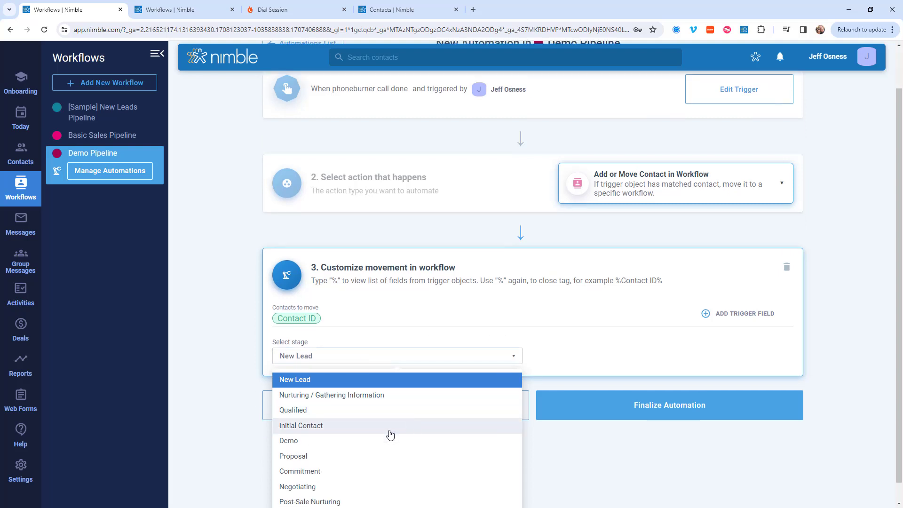
pyautogui.click(297, 445)
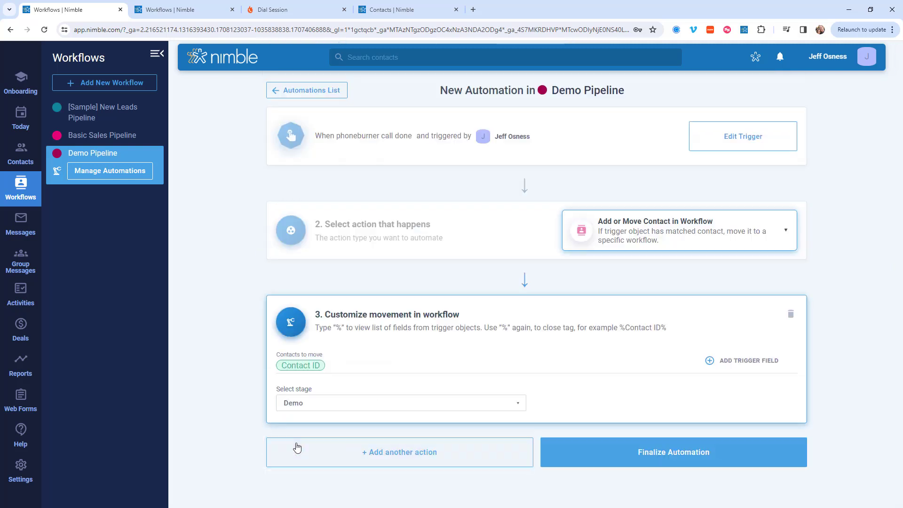
pyautogui.click(667, 456)
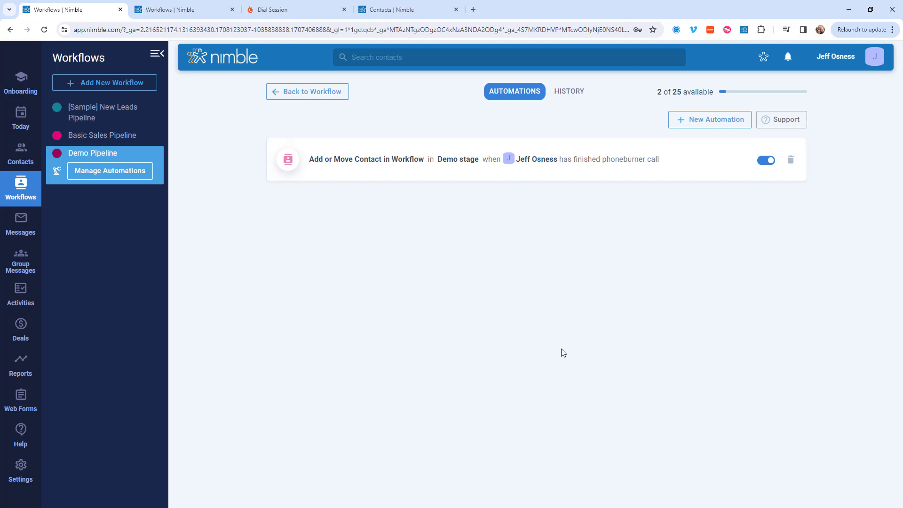
# - Start a second automation triggered by PhoneBurner Call Done, with the call status "Not Interested" copied from PhoneBurner's disposition list
pyautogui.click(705, 121)
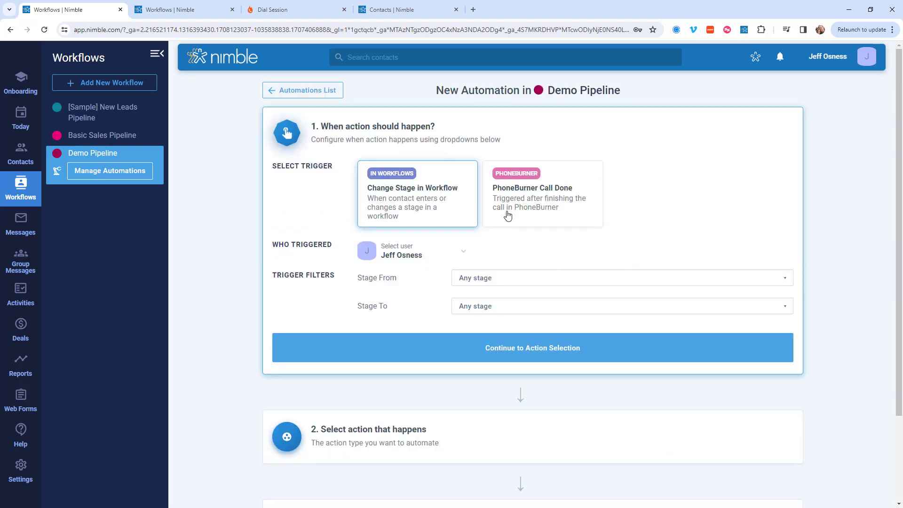
pyautogui.click(539, 202)
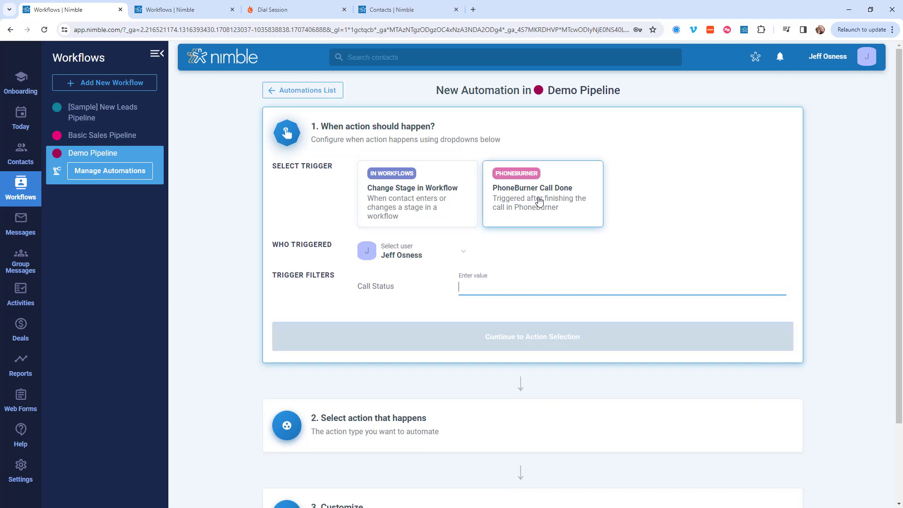
pyautogui.click(267, 14)
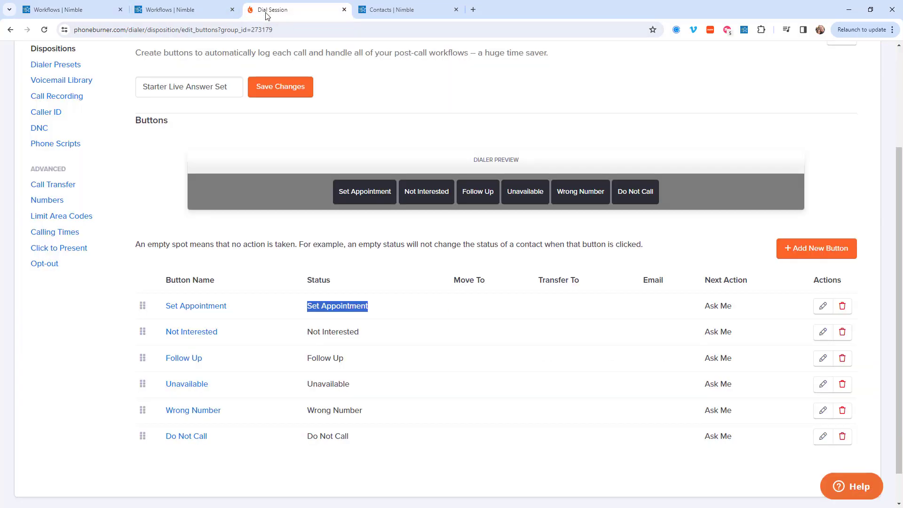
pyautogui.moveTo(365, 335); pyautogui.dragTo(308, 333)
pyautogui.hotkey('ctrl', 'c')
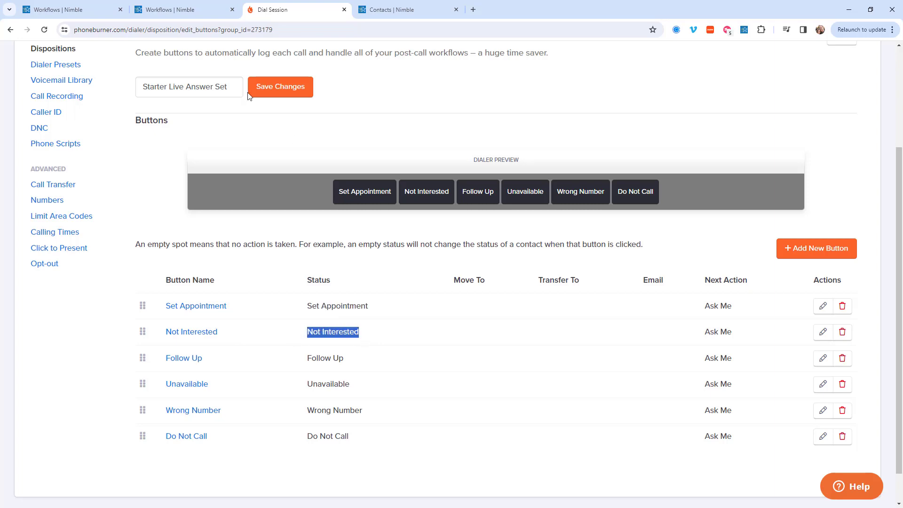
pyautogui.click(75, 10)
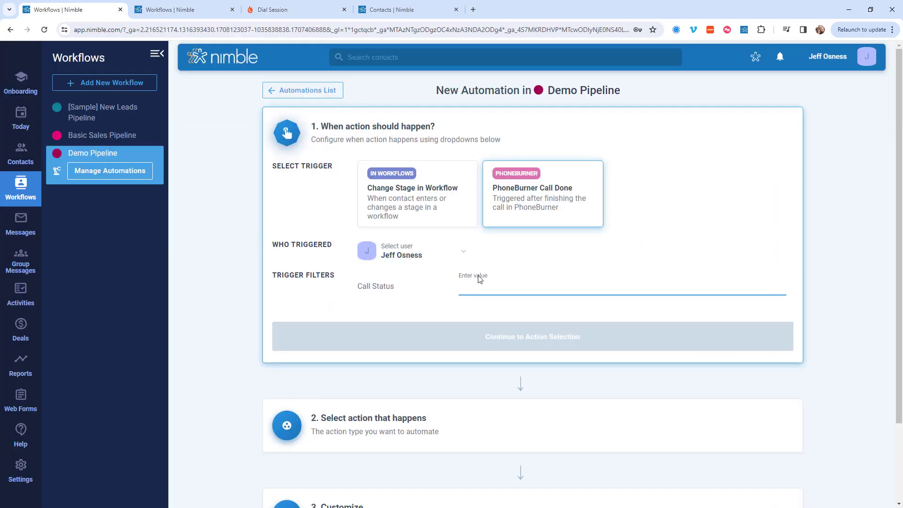
pyautogui.hotkey('ctrl', 'v')
pyautogui.click(483, 341)
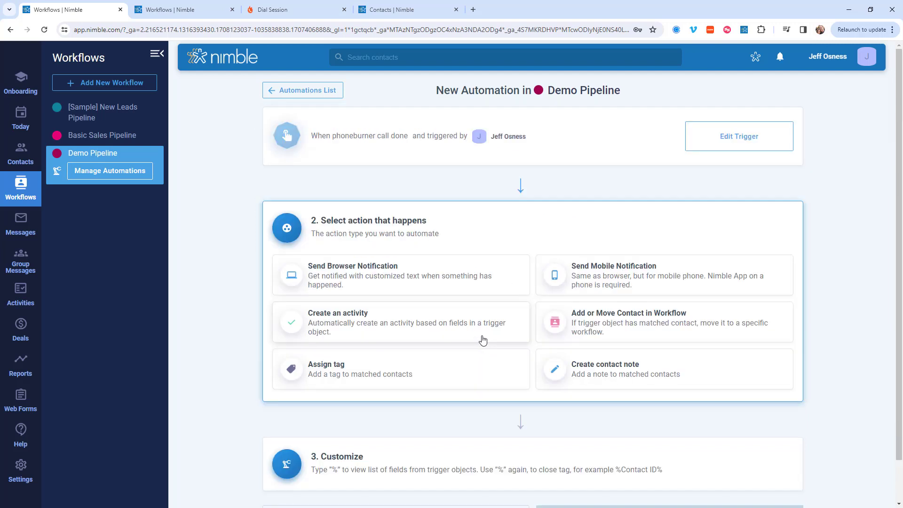
# - Have the automation add or move the contact to the Closed/Lost stage of the workflow, and finalize it
pyautogui.click(646, 324)
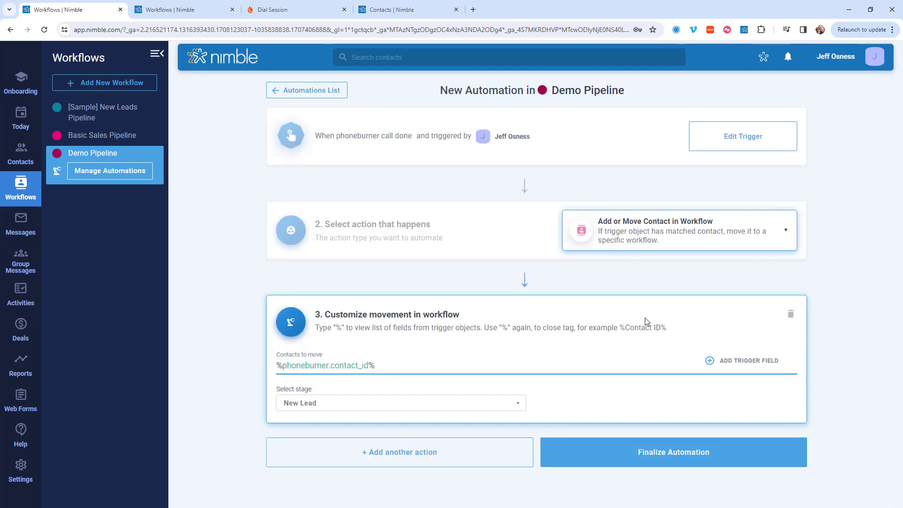
pyautogui.click(506, 405)
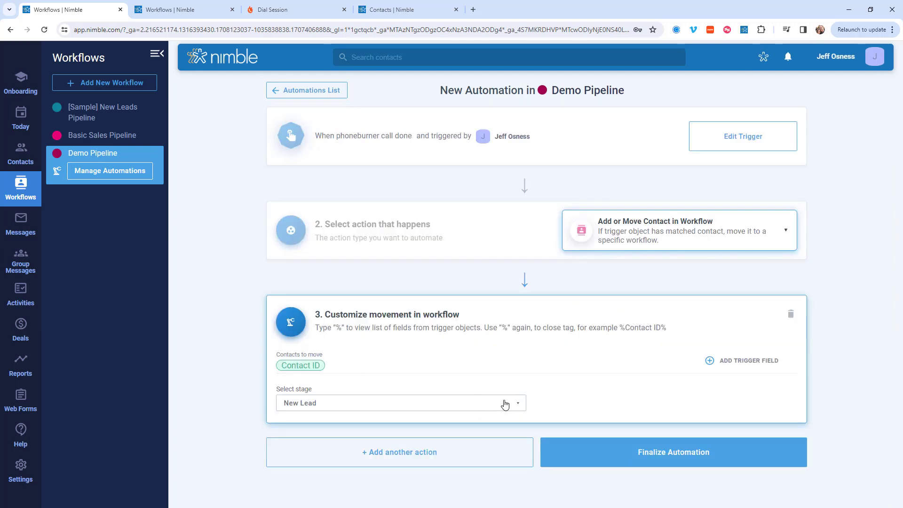
pyautogui.click(505, 404)
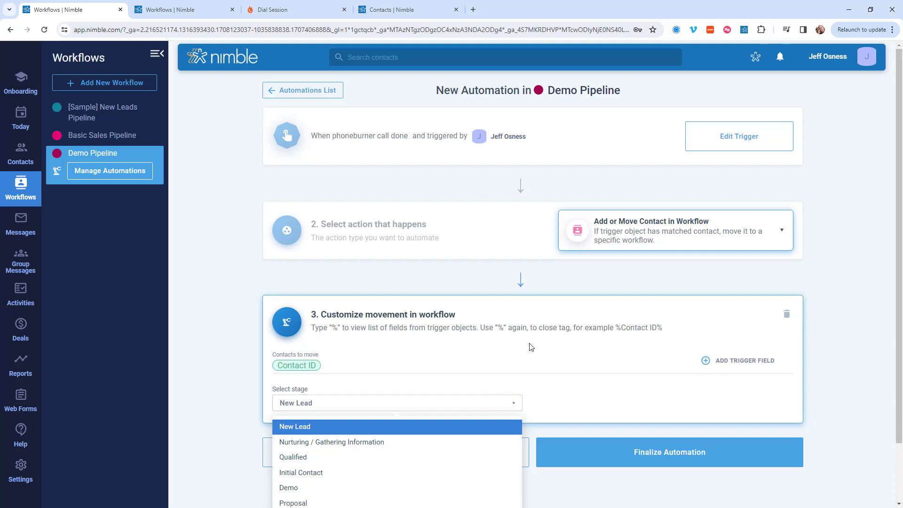
pyautogui.scroll(-2, 517, 377)
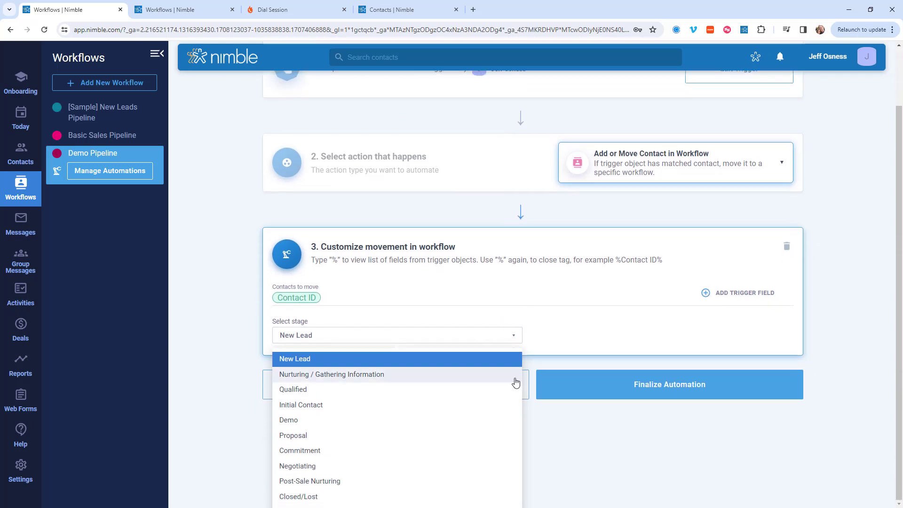
pyautogui.click(313, 500)
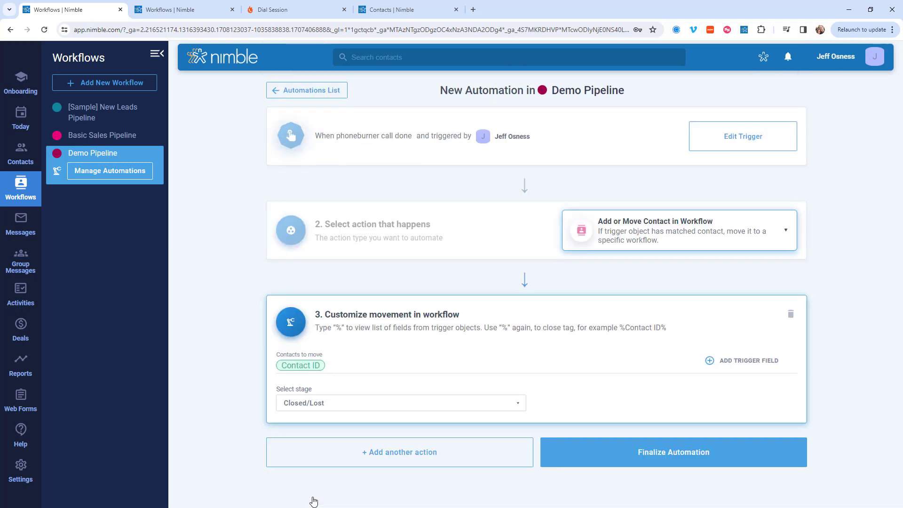
pyautogui.click(631, 455)
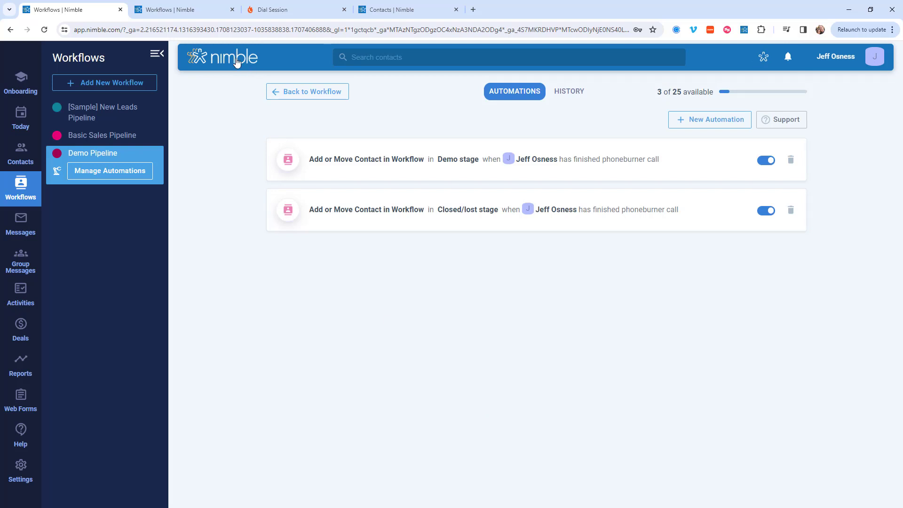
# - Start a third automation triggered by PhoneBurner Call Done, with the call status "Follow Up" copied from PhoneBurner's disposition list
pyautogui.click(259, 10)
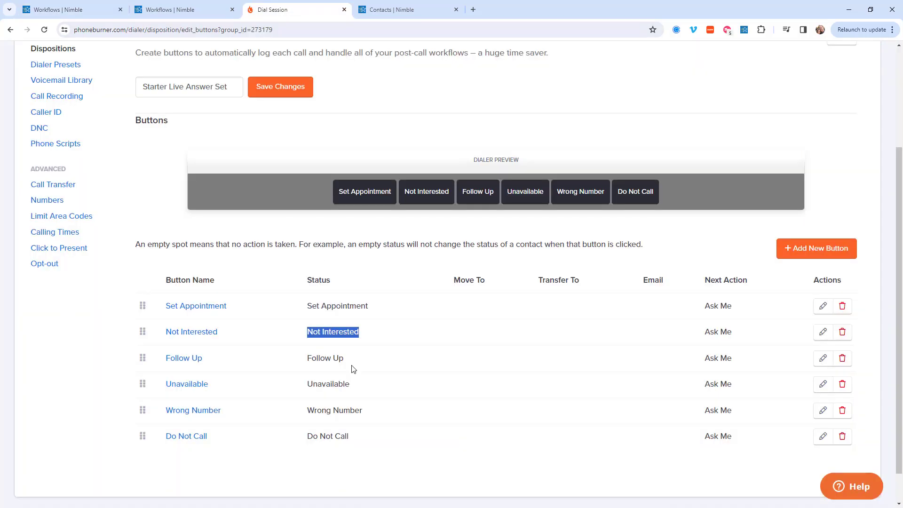
pyautogui.moveTo(350, 364); pyautogui.dragTo(321, 372)
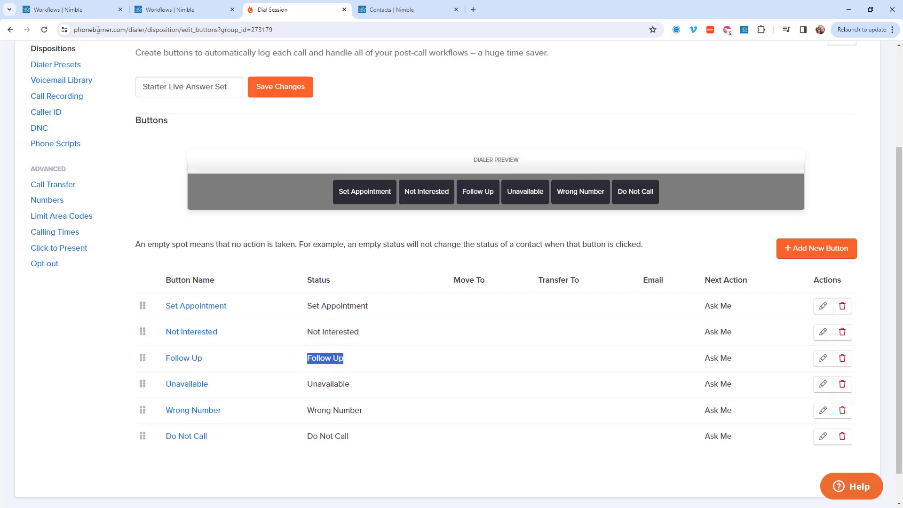
pyautogui.click(66, 11)
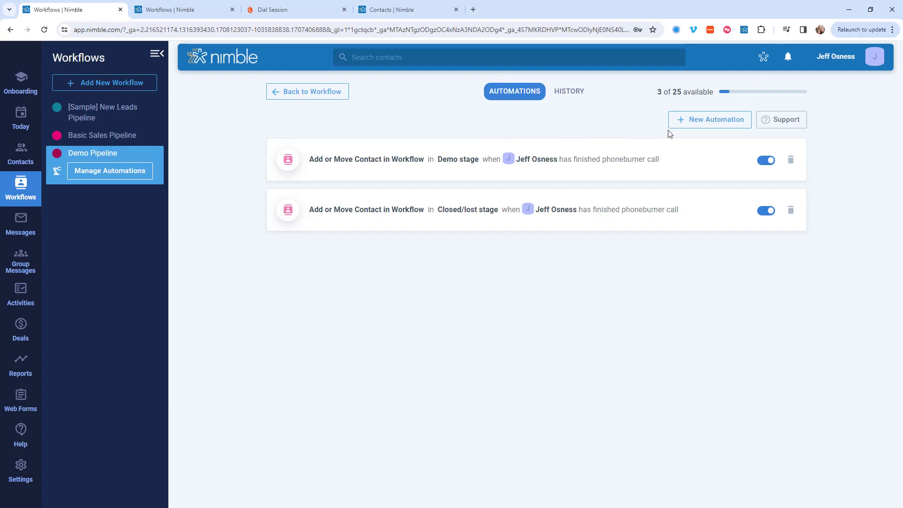
pyautogui.click(704, 120)
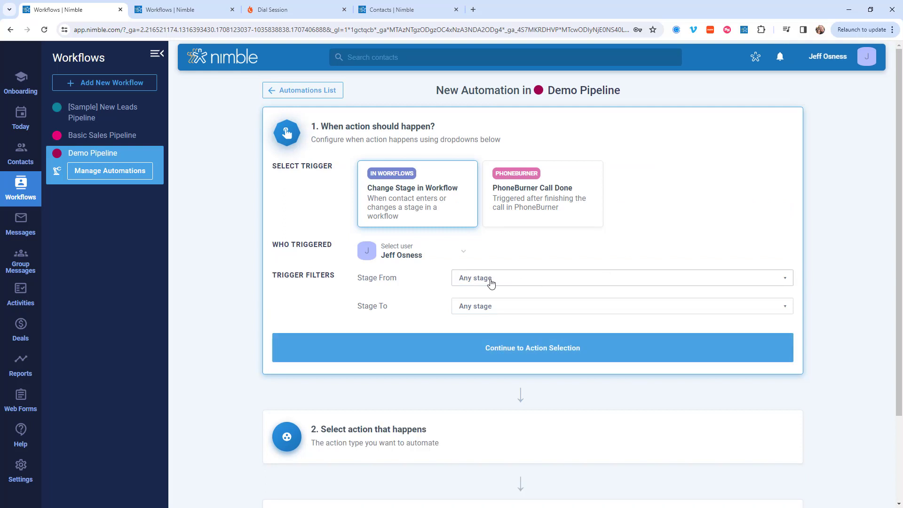
pyautogui.click(511, 216)
pyautogui.write('Follow Up')
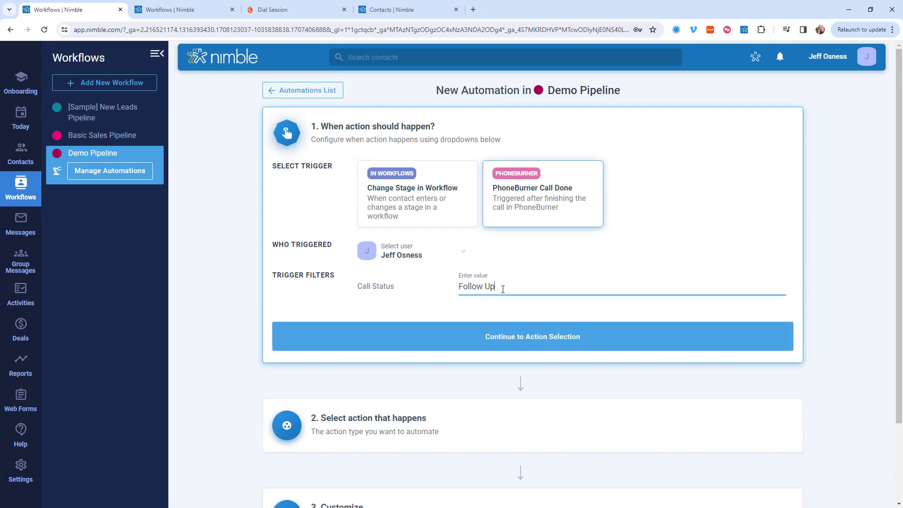
pyautogui.click(512, 339)
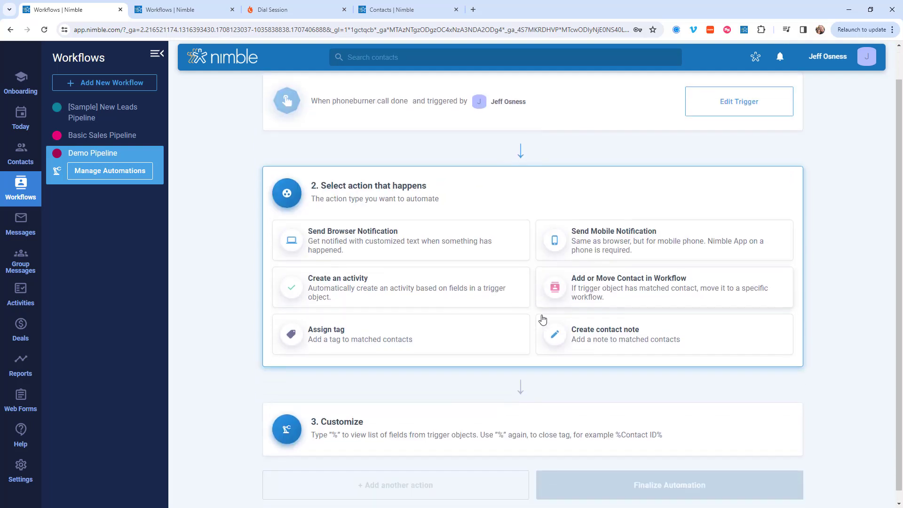
# - Have the automation add or move the contact to the Initial Contact stage of the workflow, and finalize it
pyautogui.click(630, 274)
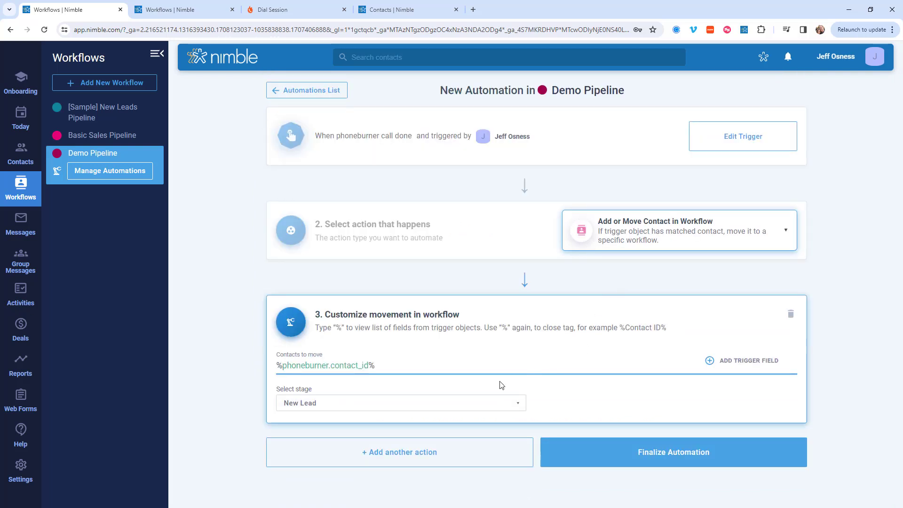
pyautogui.click(454, 404)
pyautogui.scroll(-2, 457, 412)
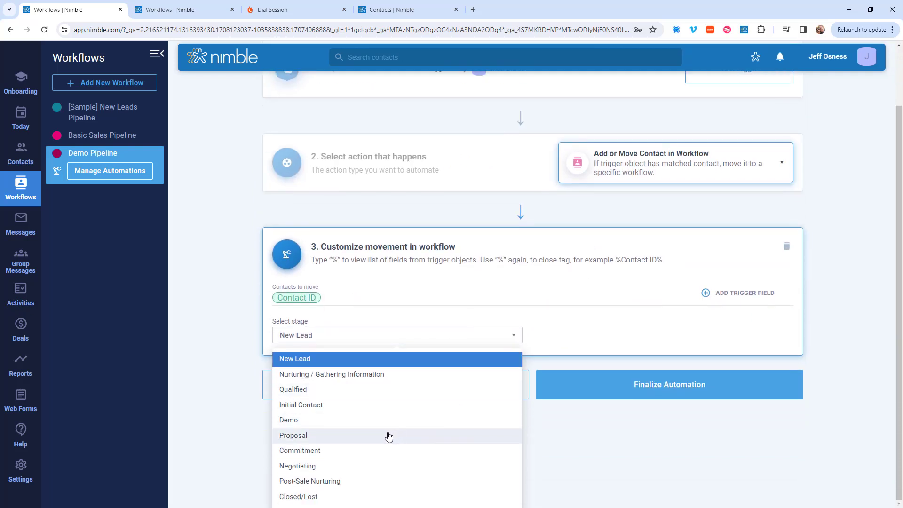
pyautogui.click(328, 407)
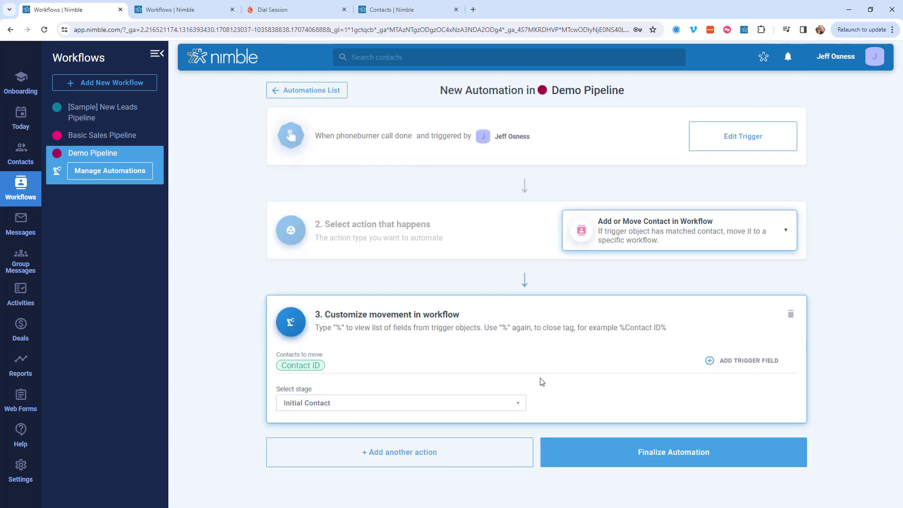
pyautogui.click(656, 456)
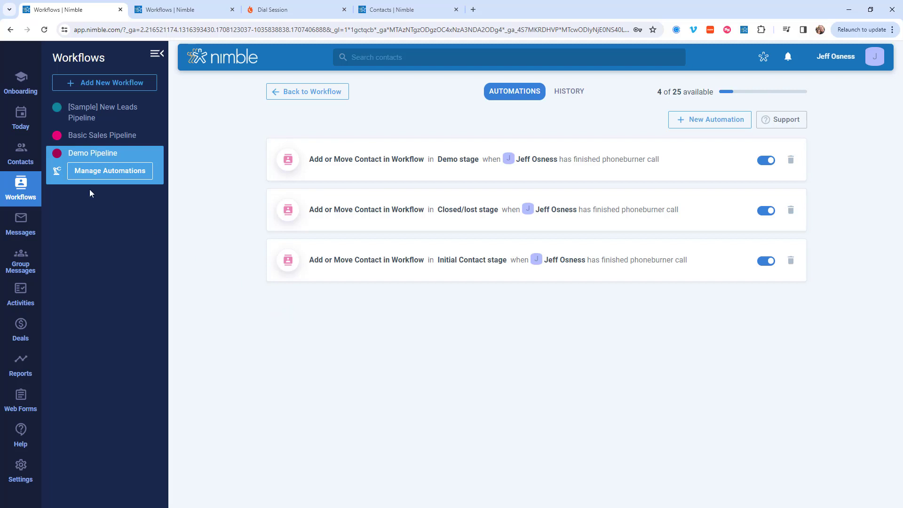
# - Create a dial session from all contacts in the Demo Contacts Still Chasing segment
pyautogui.click(21, 154)
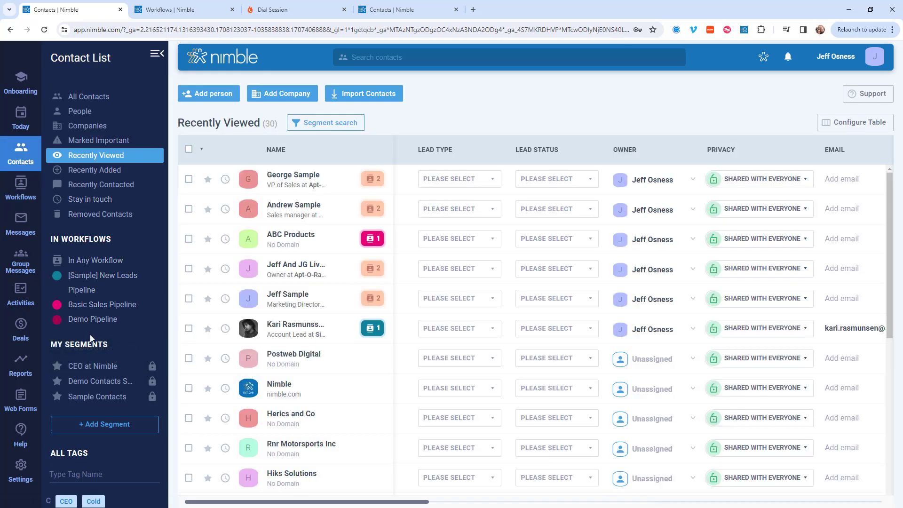
pyautogui.click(91, 384)
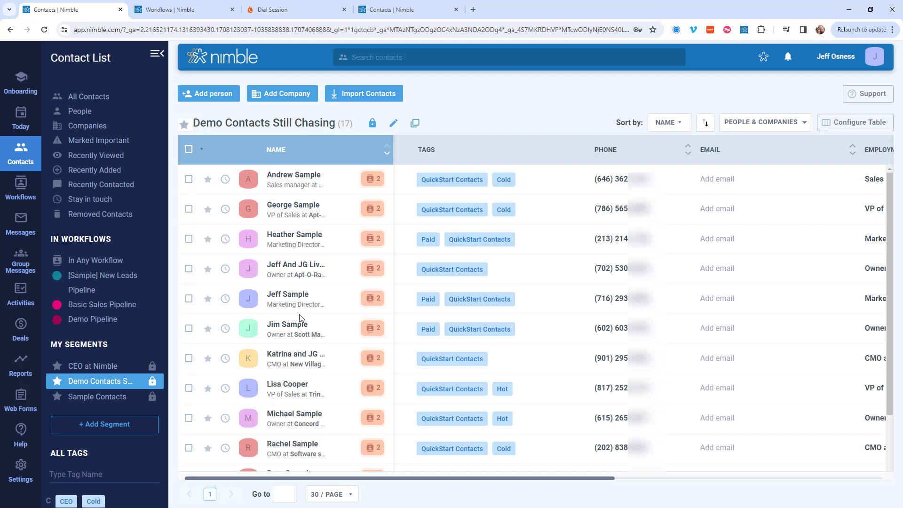
pyautogui.click(189, 150)
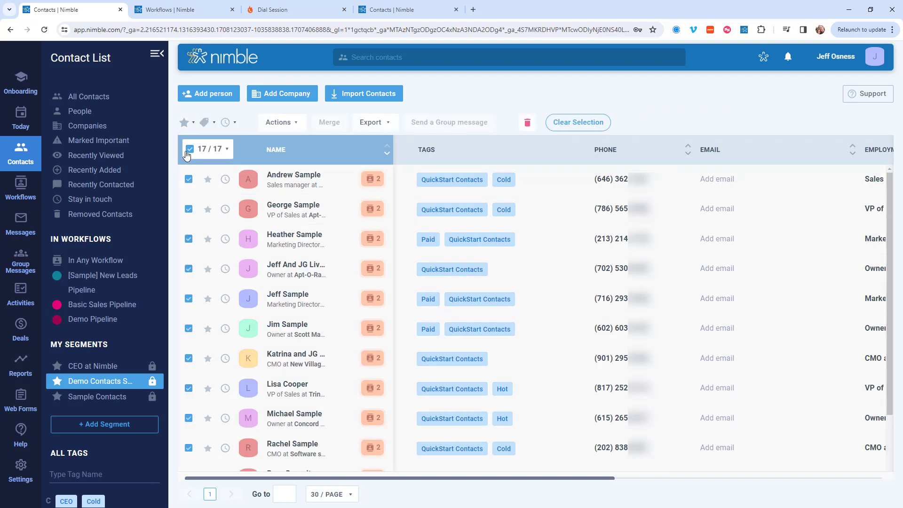
pyautogui.click(294, 122)
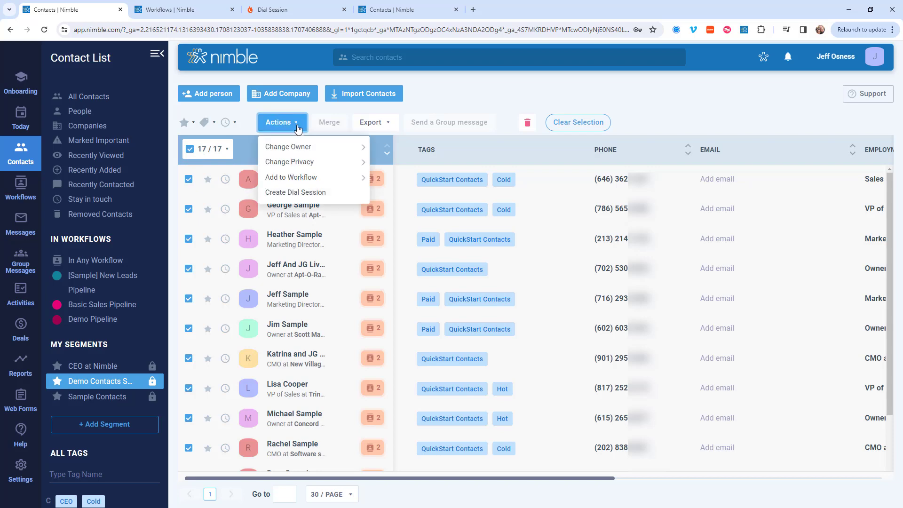
pyautogui.click(295, 193)
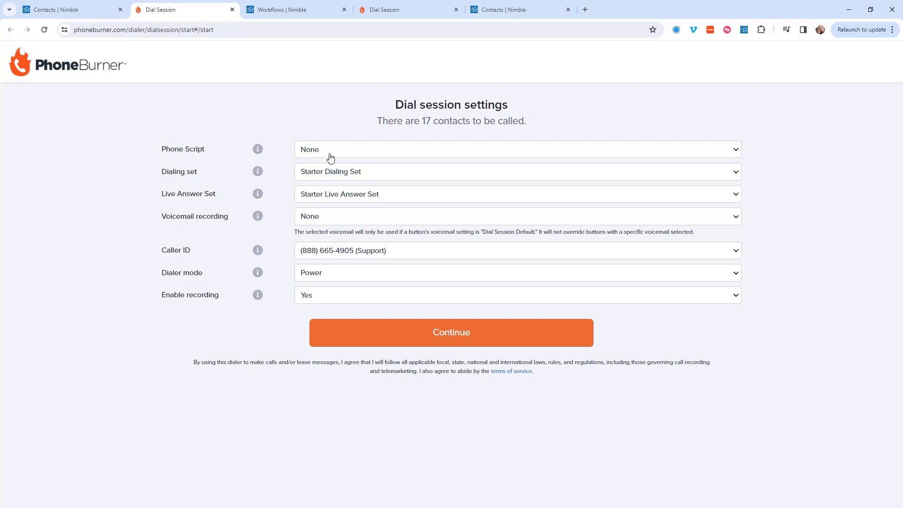
# - Accept the default dial session settings, connect through the browser with microphone access, and start dialing
pyautogui.click(364, 332)
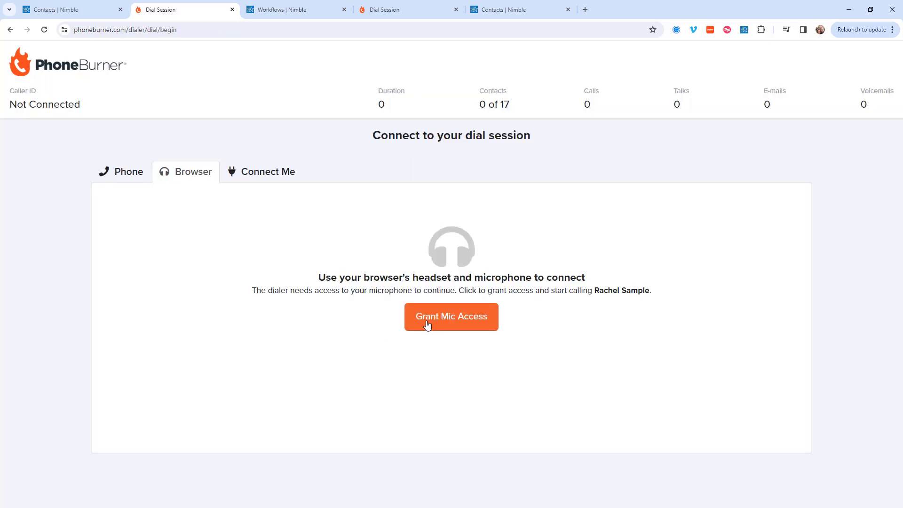
pyautogui.click(461, 316)
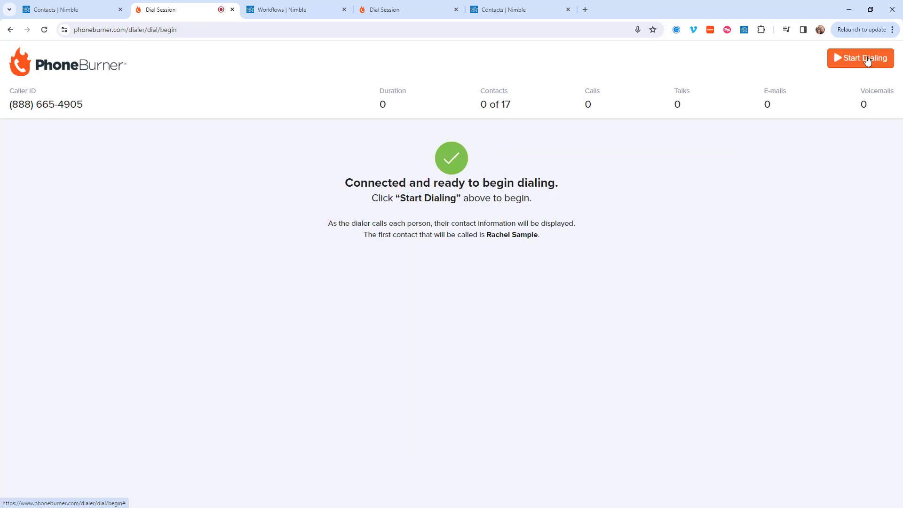
pyautogui.click(870, 58)
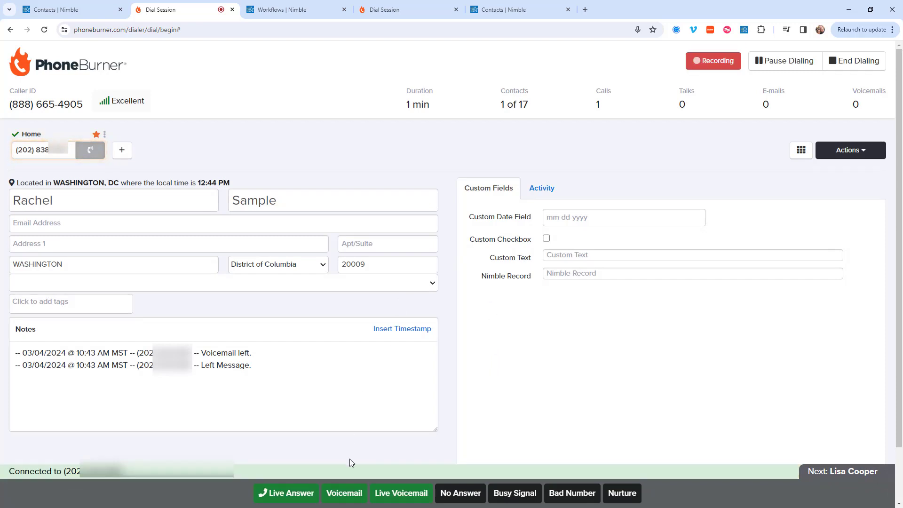
# - Log the first two calls as Voicemail, and handle the third as a live answer with the disposition Set Appointment
pyautogui.click(345, 493)
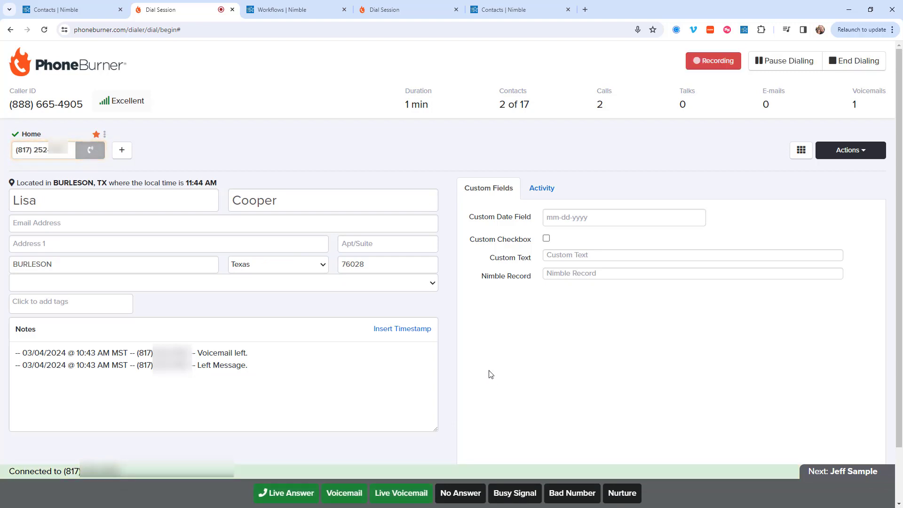
pyautogui.click(342, 494)
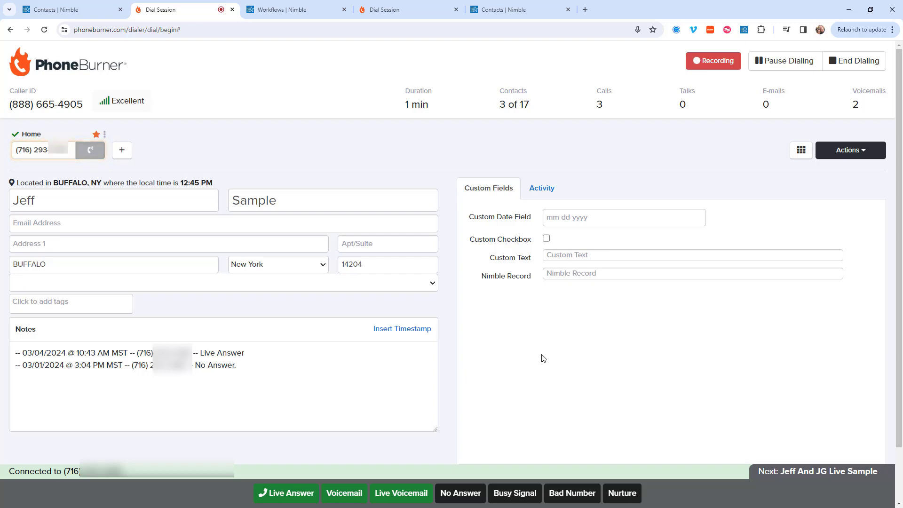
pyautogui.click(285, 493)
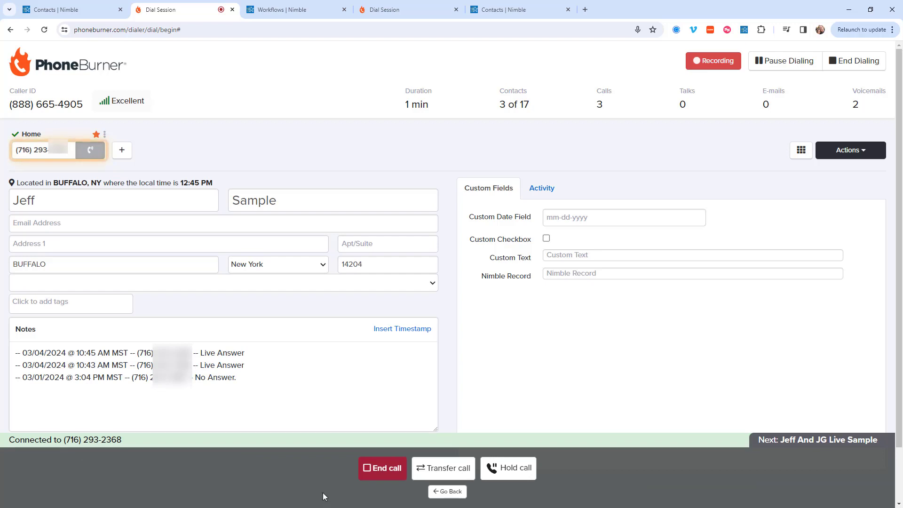
pyautogui.click(382, 467)
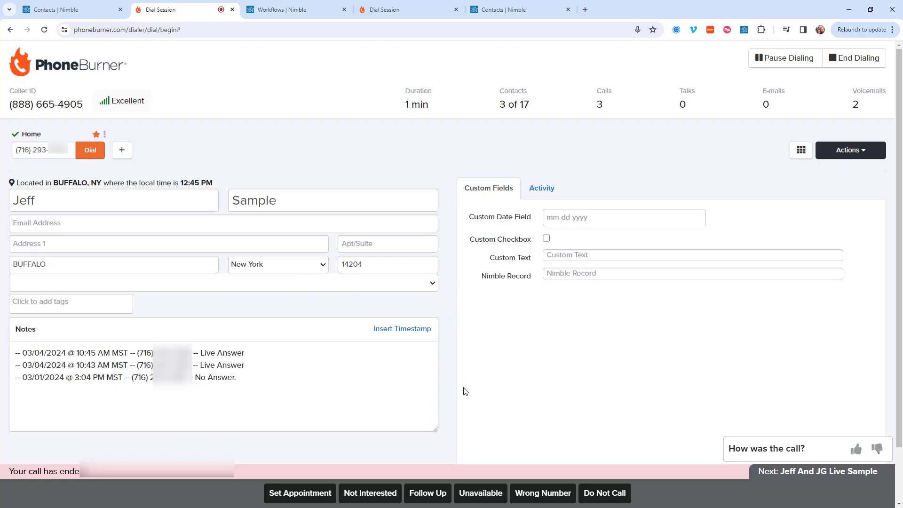
pyautogui.click(294, 498)
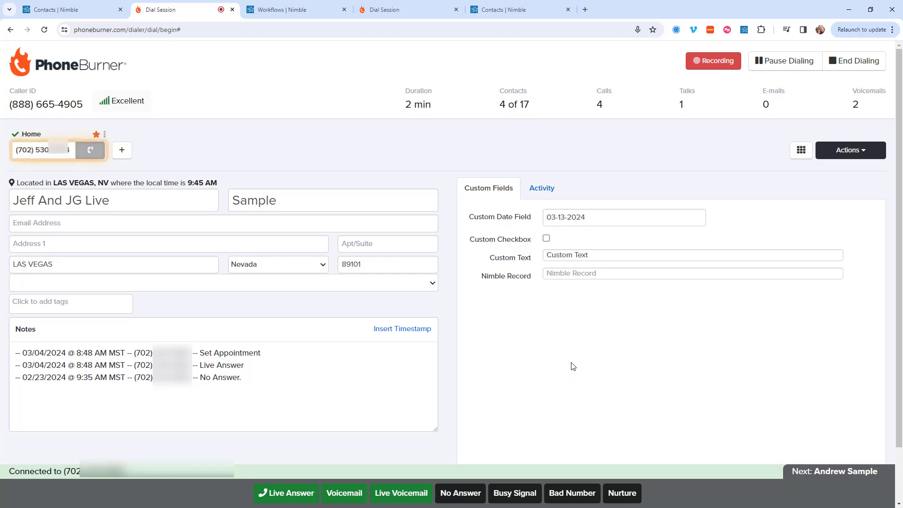
# - Mark the fourth call as a live answer, end it, and give it the disposition Not Interested
pyautogui.click(281, 498)
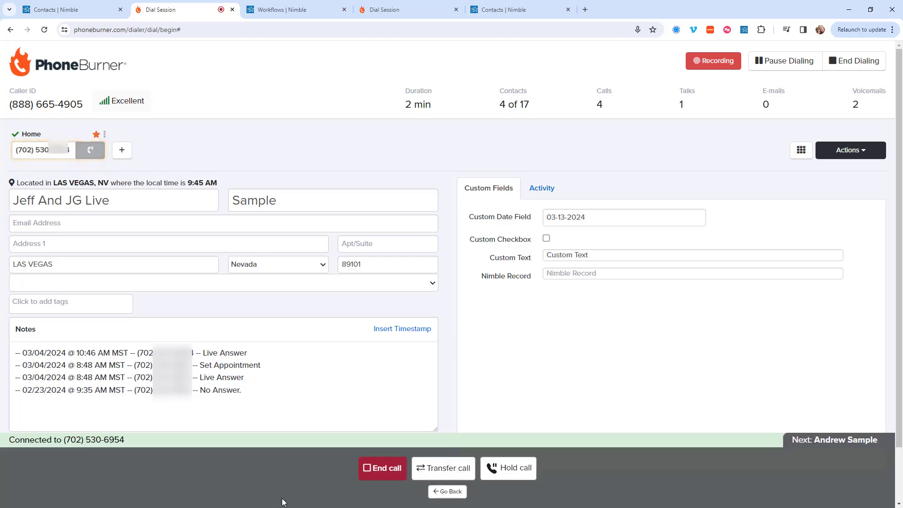
pyautogui.click(376, 478)
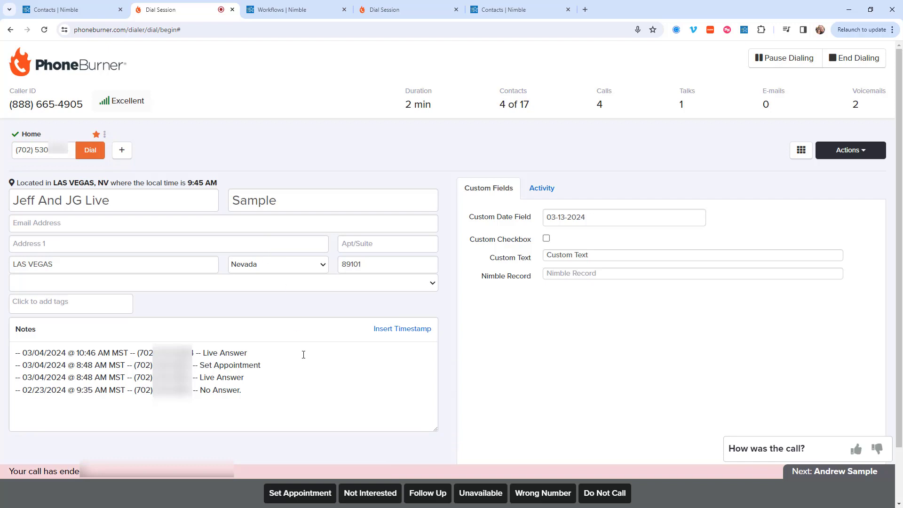
pyautogui.click(361, 493)
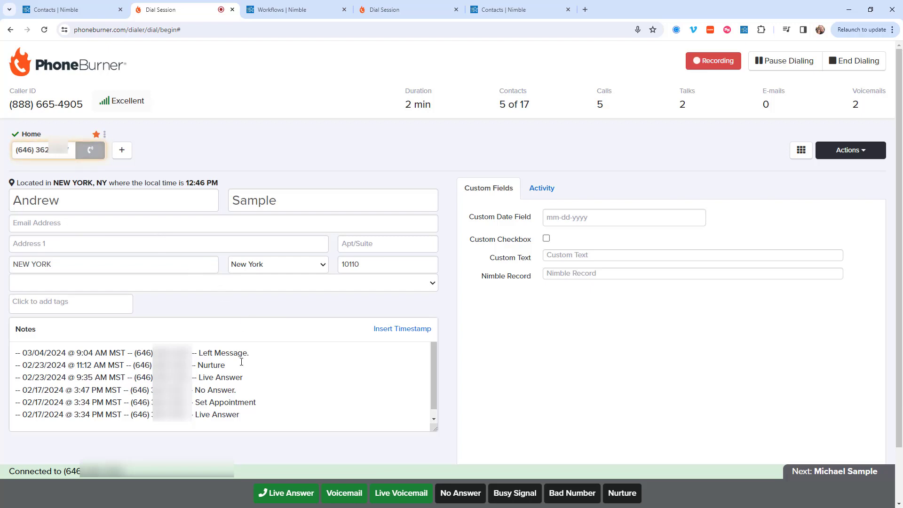
# - Mark the fifth call as a live answer, end it, and give it the disposition Follow Up
pyautogui.click(286, 492)
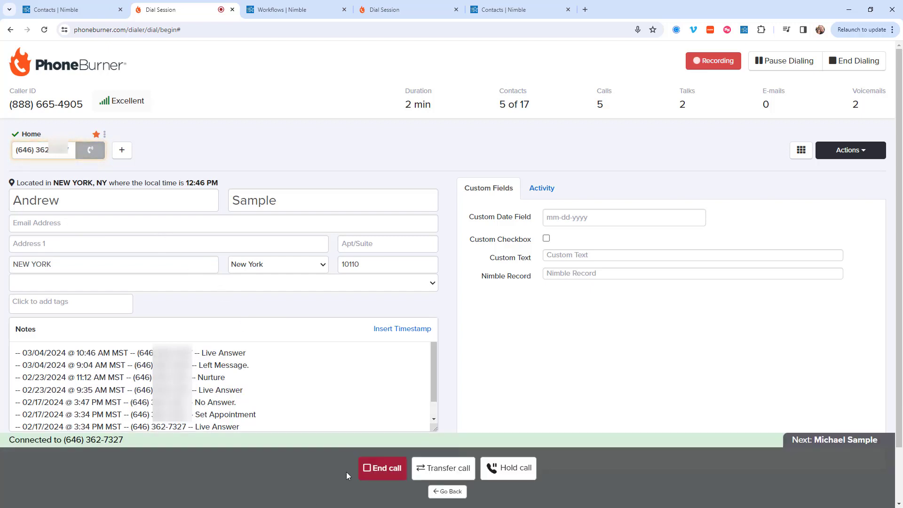
pyautogui.click(379, 470)
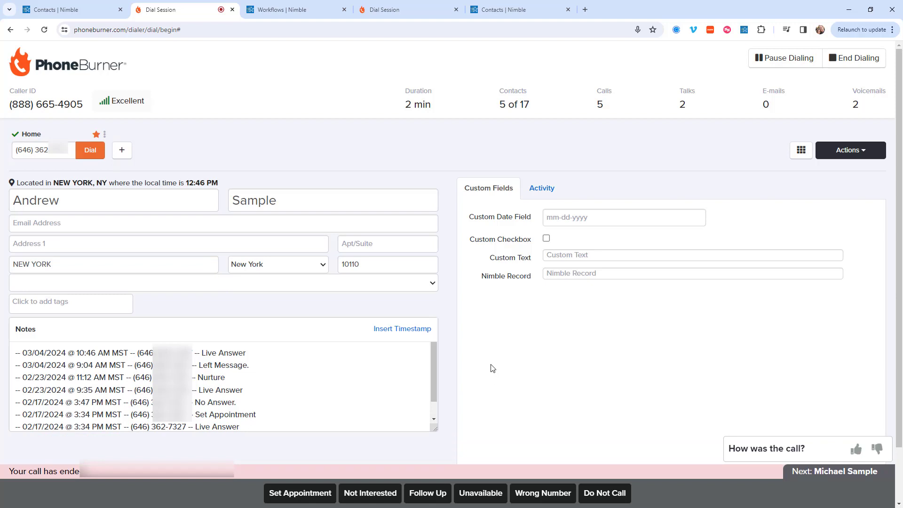
pyautogui.click(429, 494)
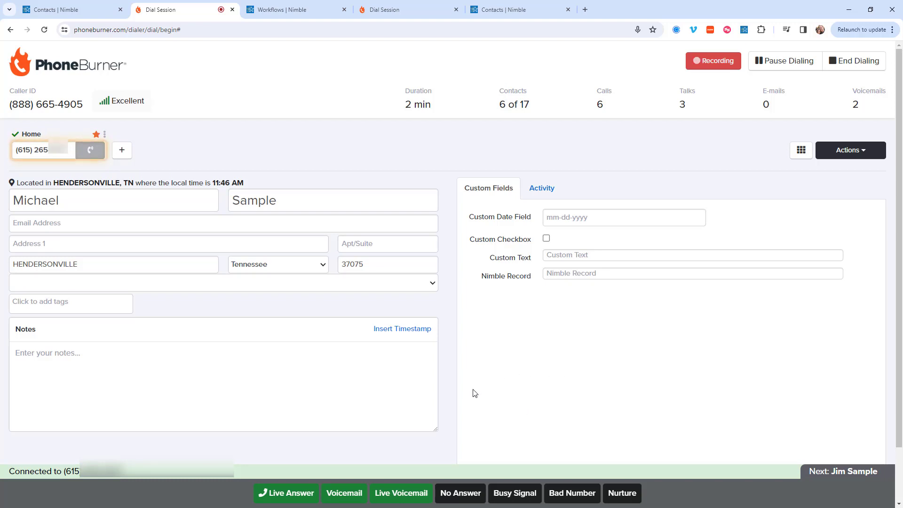
# - Log the sixth call as Voicemail and the seventh as No Answer, and end the dial session
pyautogui.click(345, 493)
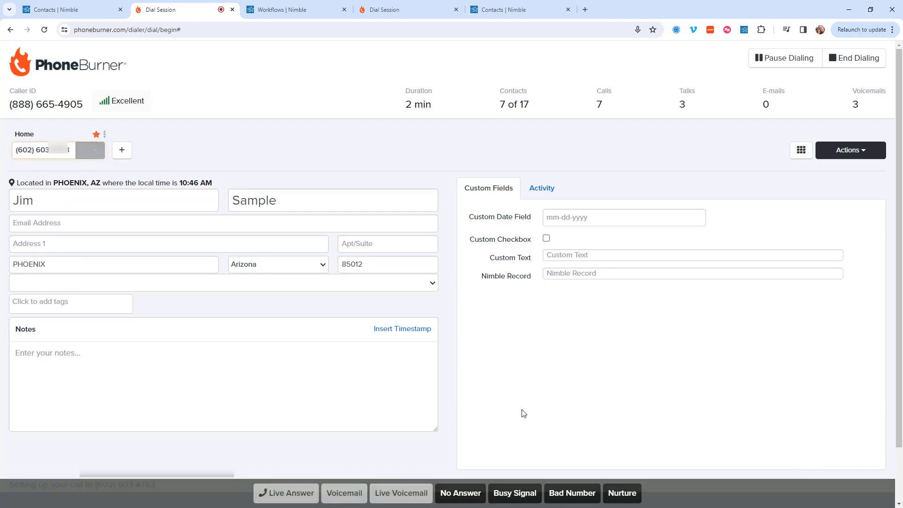
pyautogui.click(465, 495)
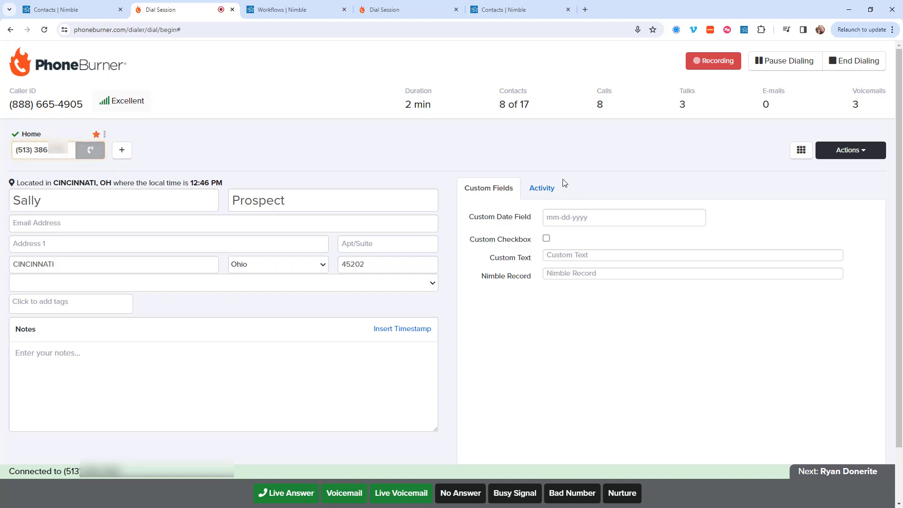
pyautogui.click(854, 66)
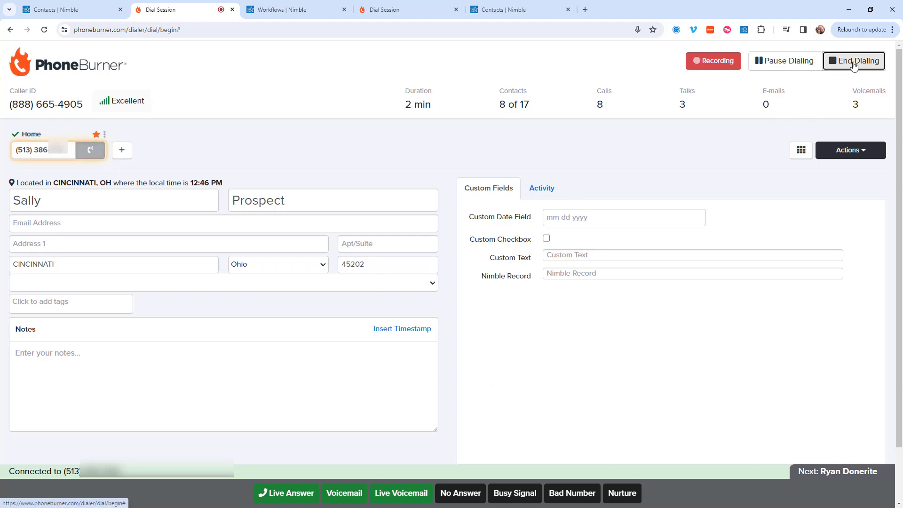
pyautogui.click(535, 394)
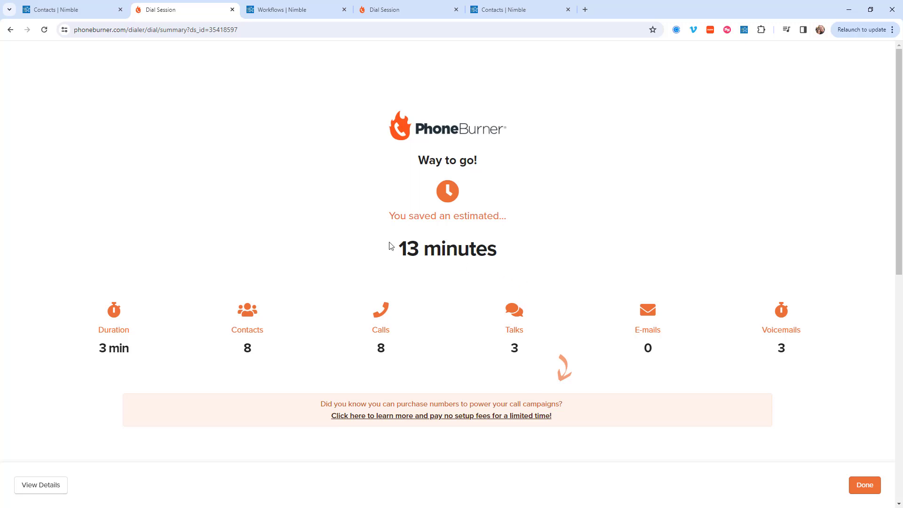
# - Close the dial session to return to Nimble, refresh the Demo Contacts Still Chasing segment and select all its contacts
pyautogui.click(232, 9)
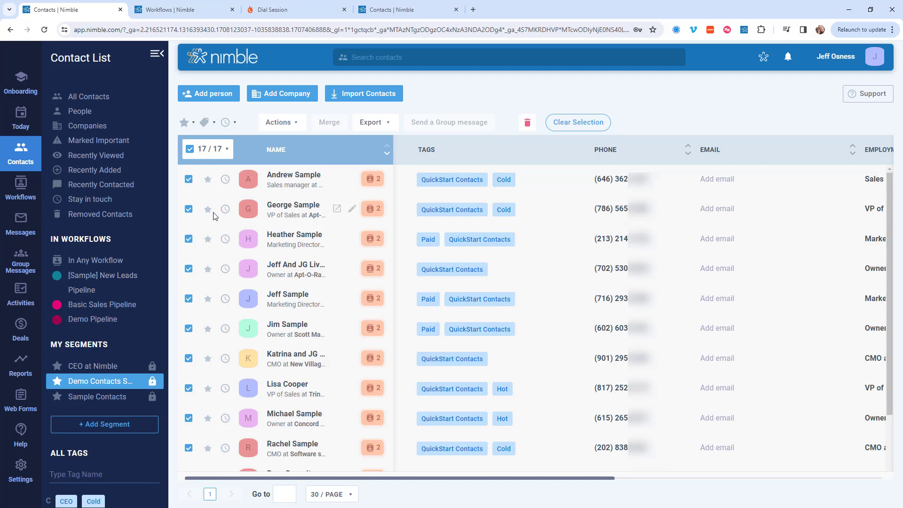
pyautogui.moveTo(227, 331)
pyautogui.click(44, 30)
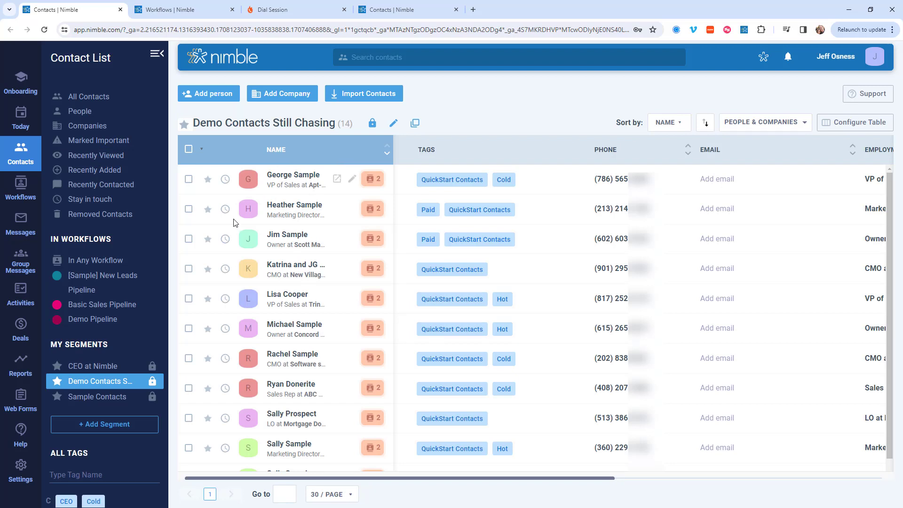
pyautogui.click(190, 149)
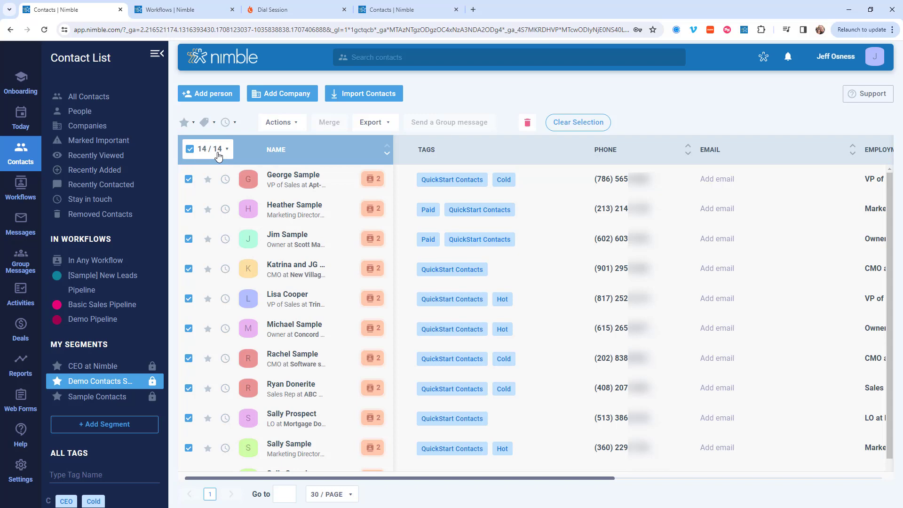
# - Check the stages of the called contacts in the Demo Pipeline, both in the contact list and on the workflow board
pyautogui.click(106, 320)
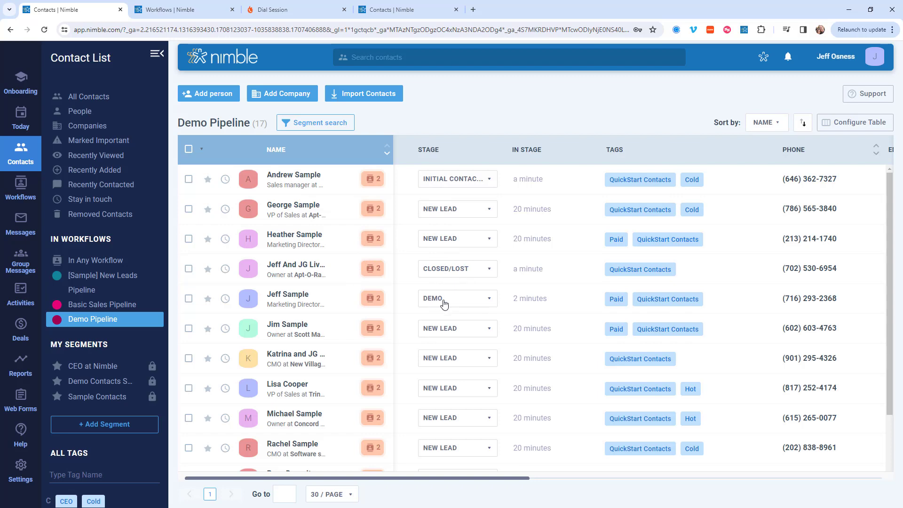
pyautogui.click(21, 187)
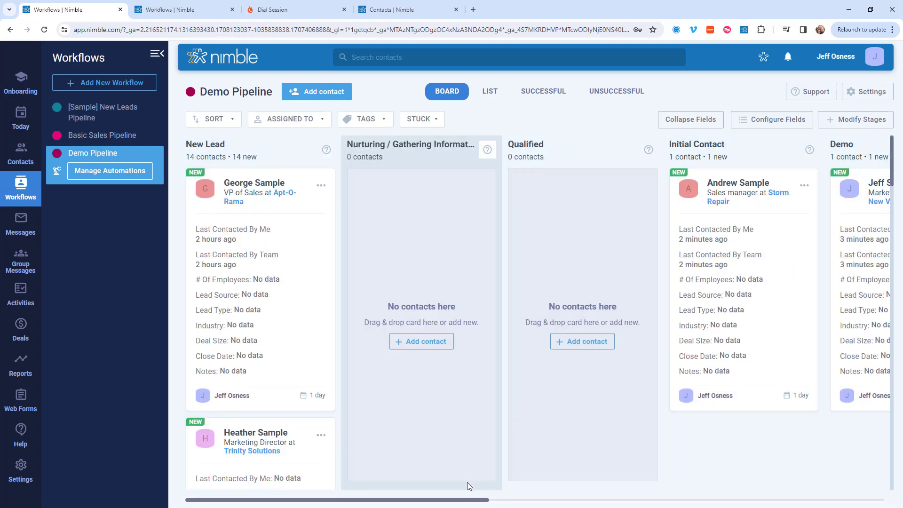
pyautogui.moveTo(471, 500); pyautogui.dragTo(365, 483)
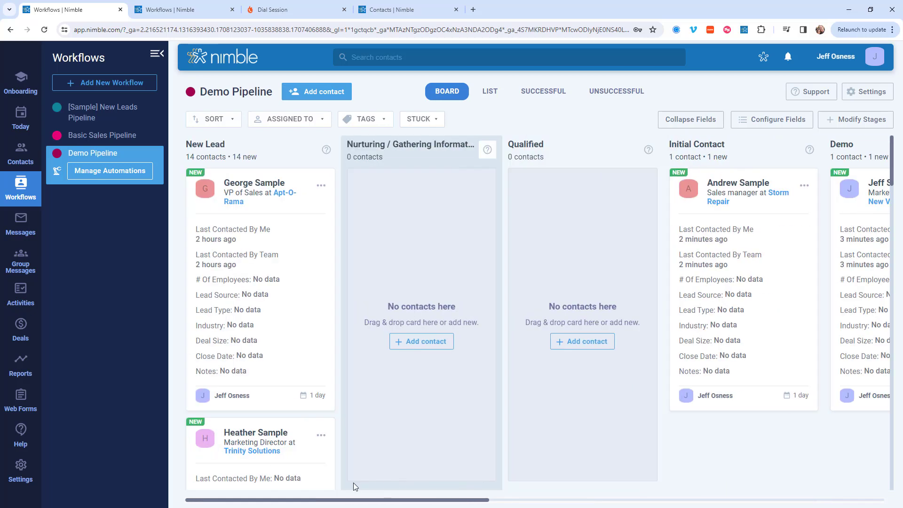